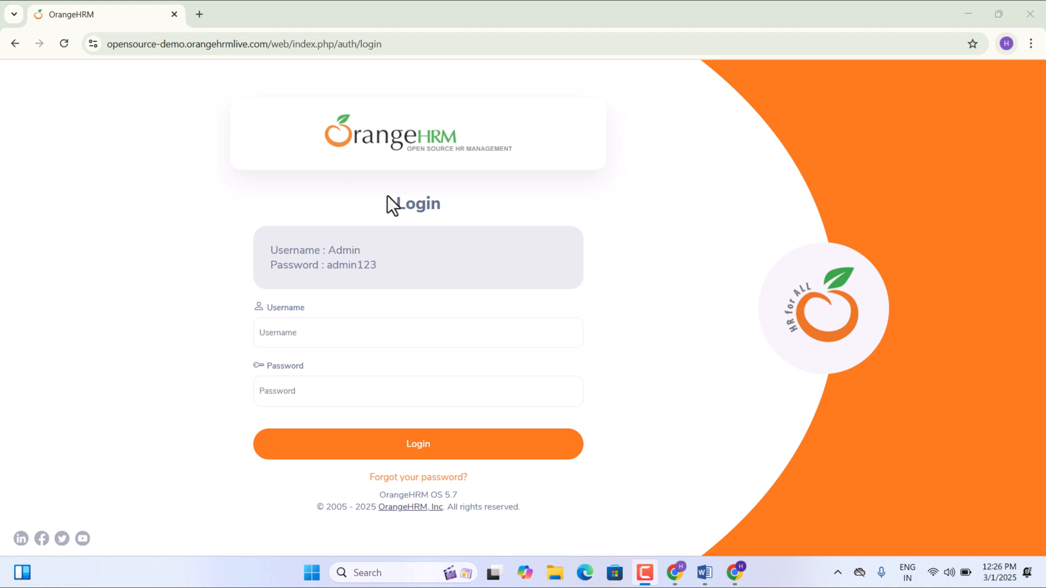
- Log in to OrangeHRM with the demo admin username and password
click(297, 338)
text(Admin)
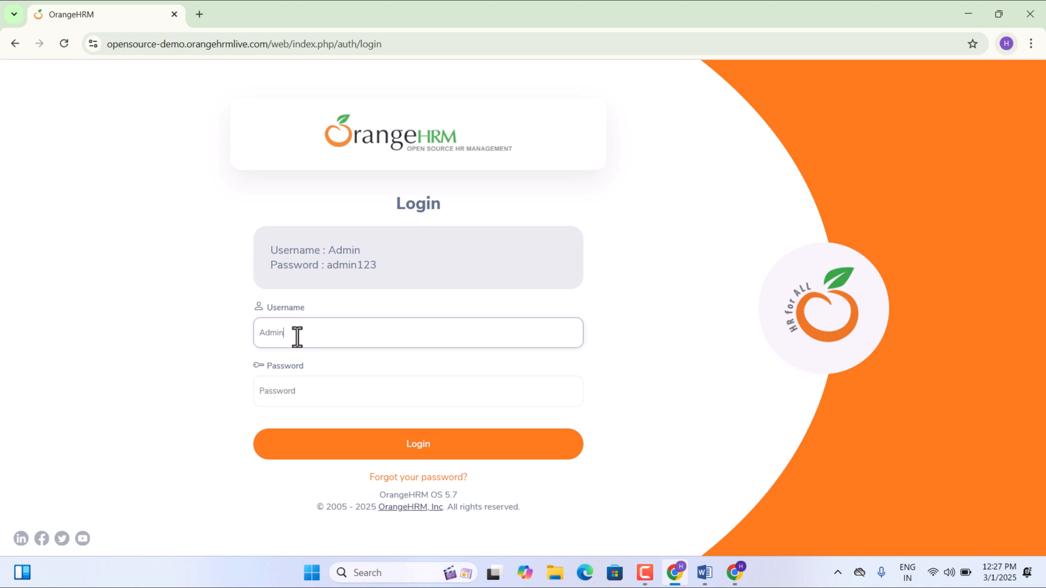
click(279, 398)
text(admin123)
click(449, 455)
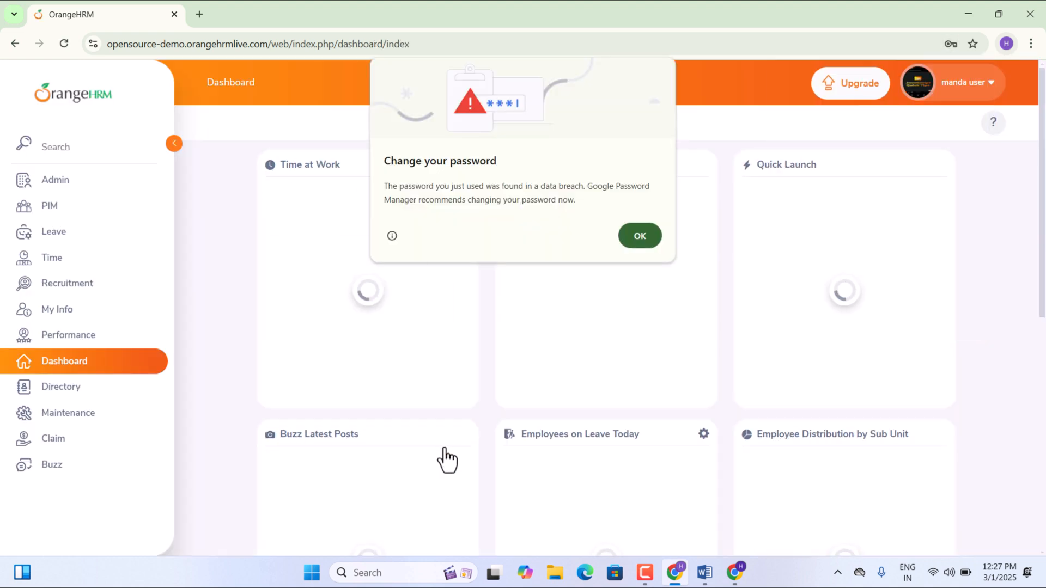
- Dismiss Chrome's breached-password warning and decline saving the password
click(645, 235)
click(948, 251)
scroll(666, 382, down, 2)
scroll(662, 379, up, 2)
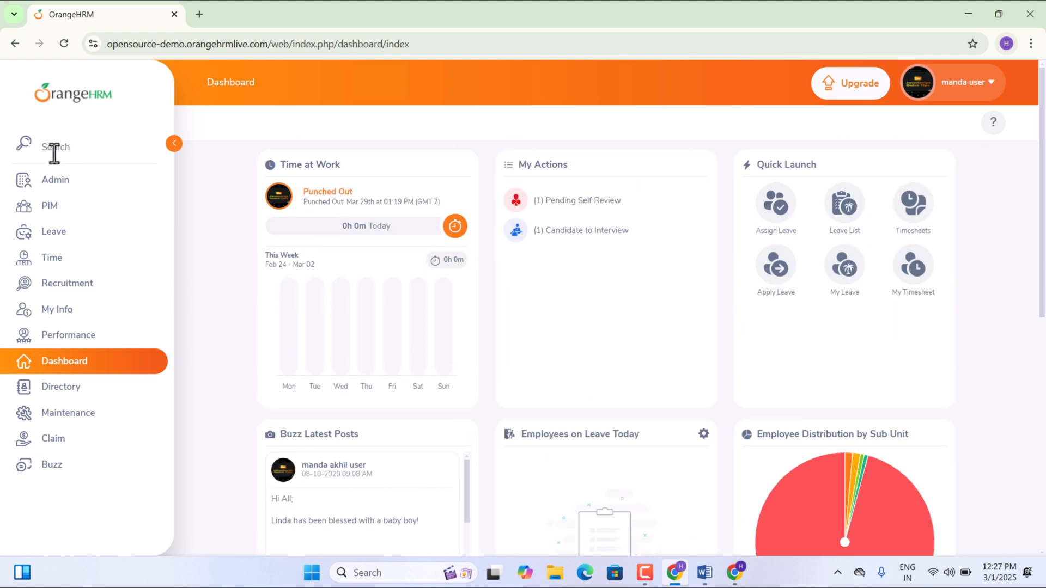
- In Admin, look through the User Management, Job and Organization menus, then open User Management > Users
click(63, 180)
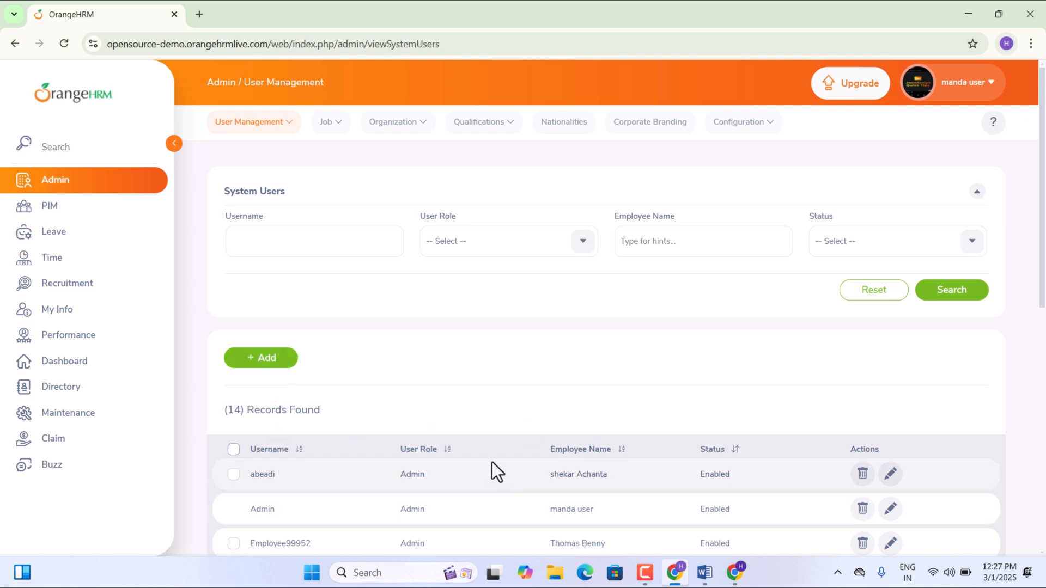
click(274, 253)
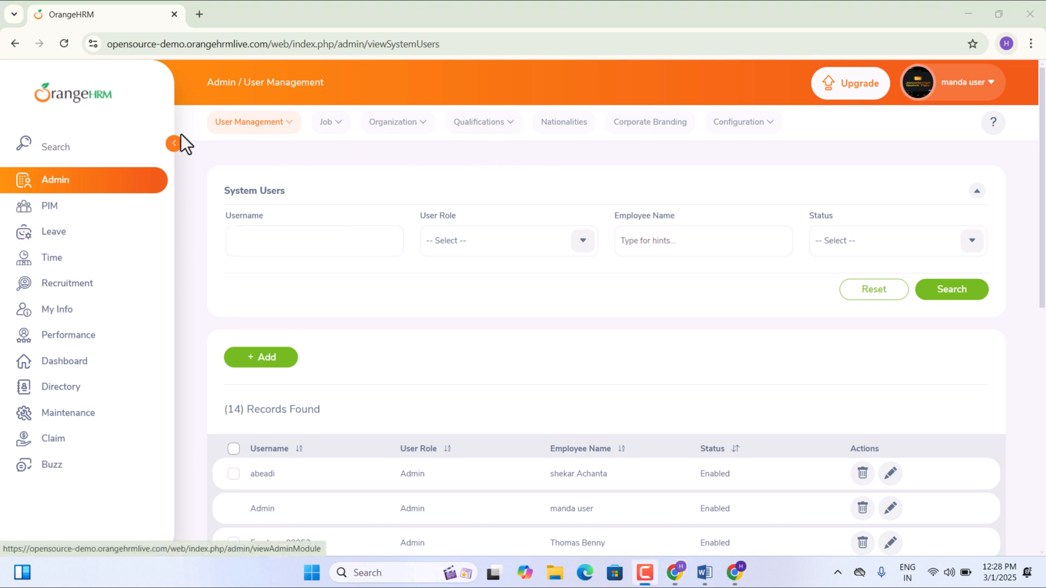
click(286, 124)
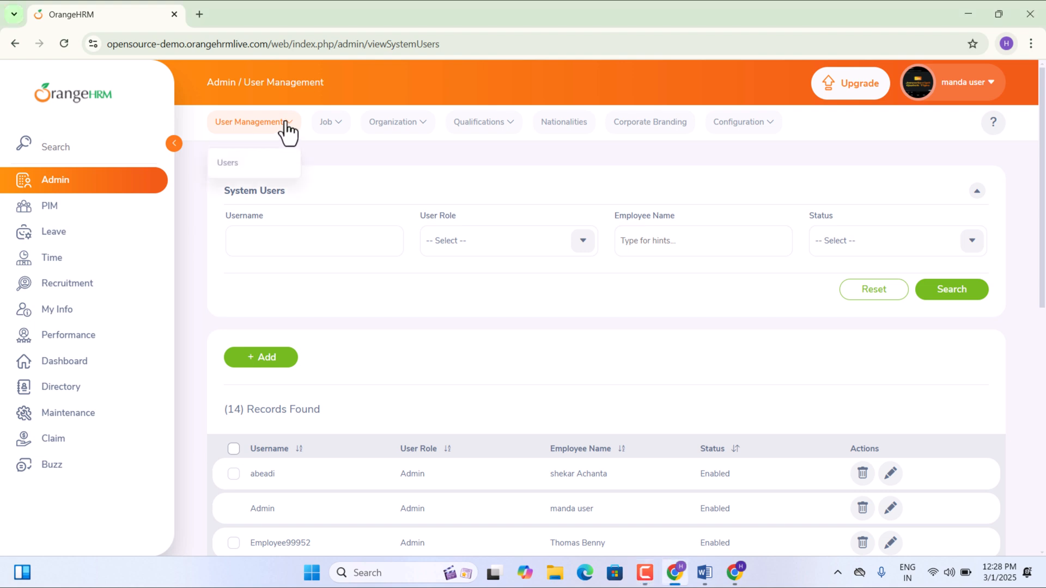
click(342, 124)
click(412, 124)
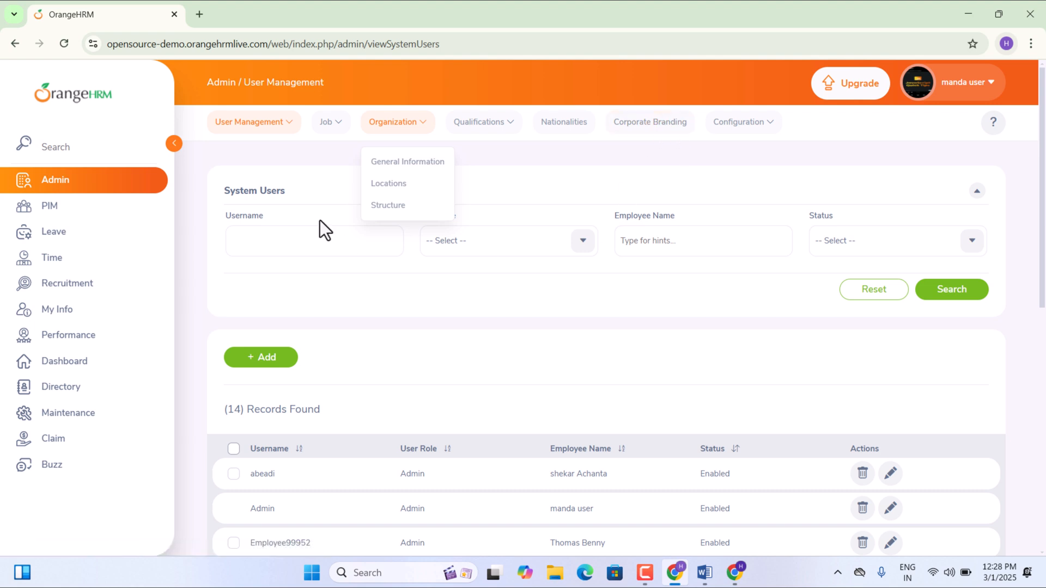
click(279, 123)
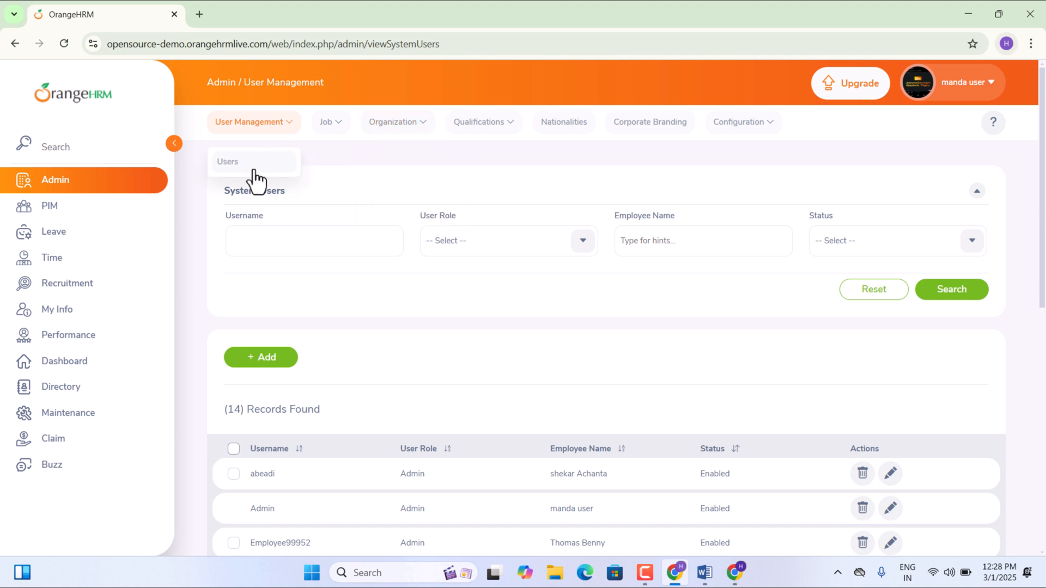
click(253, 171)
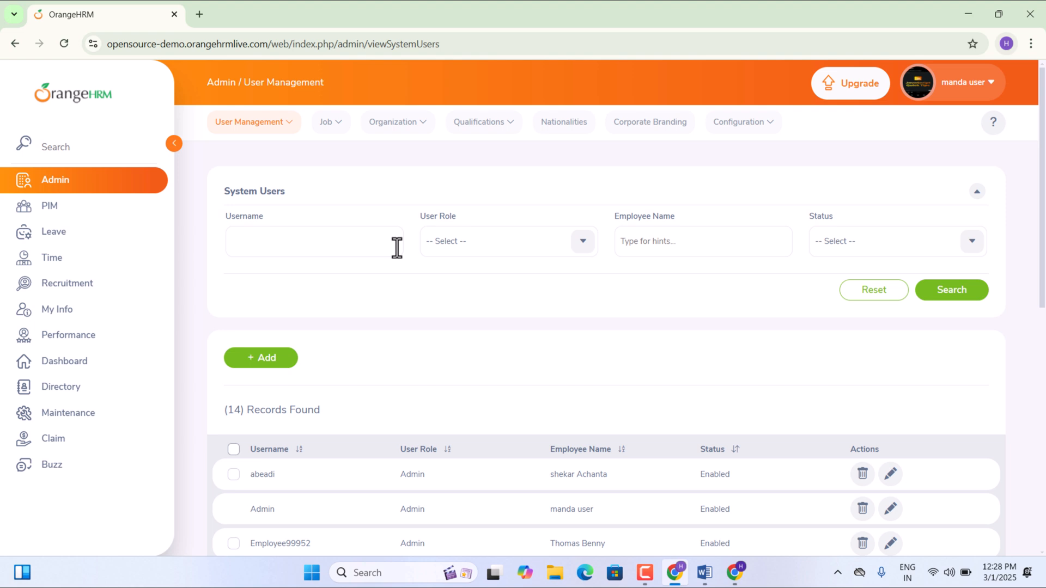
- Start a new system user with role Admin and an employee picked from the 'a' suggestions
click(275, 361)
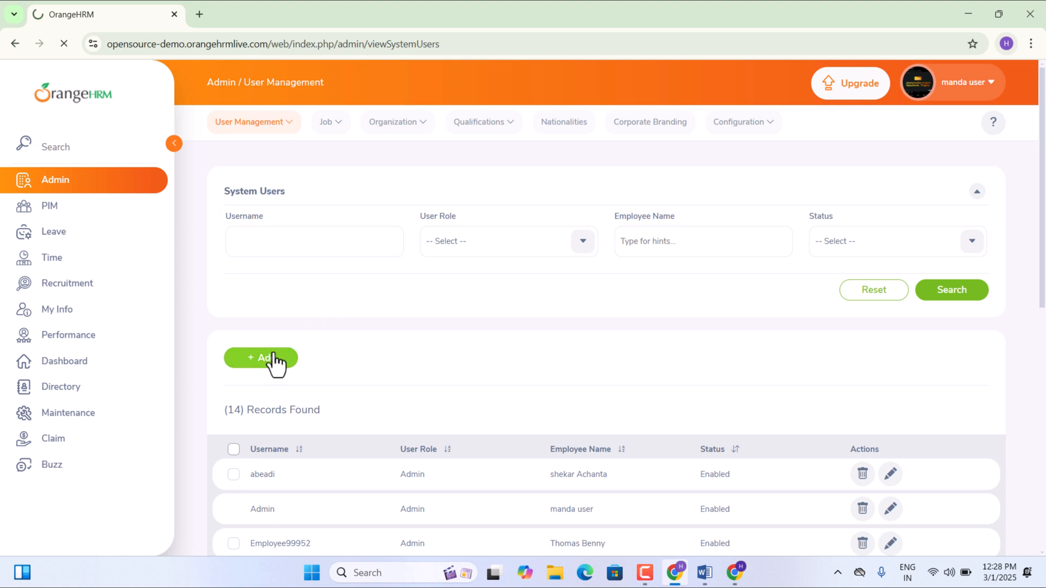
click(270, 242)
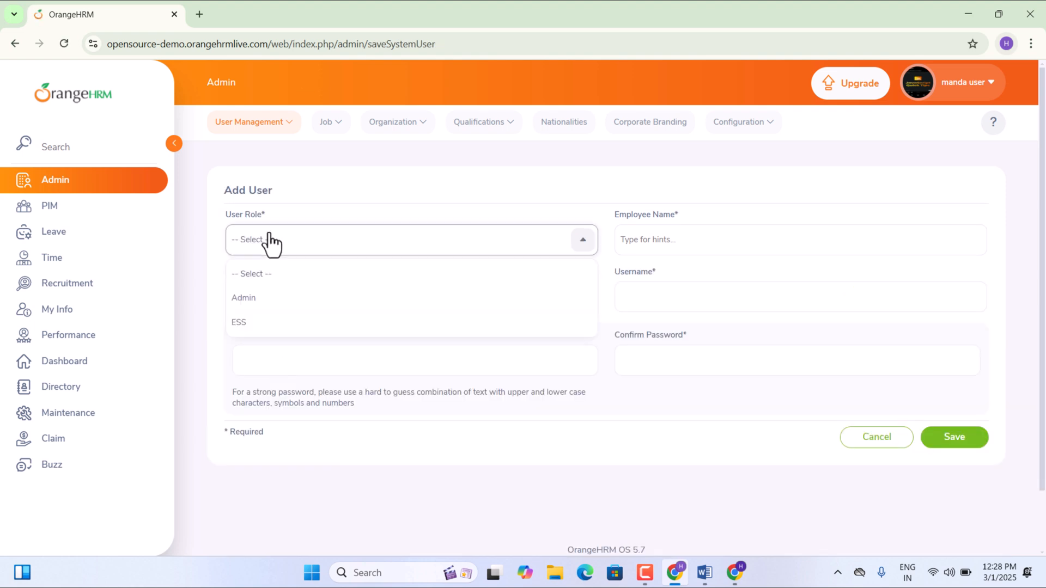
click(259, 298)
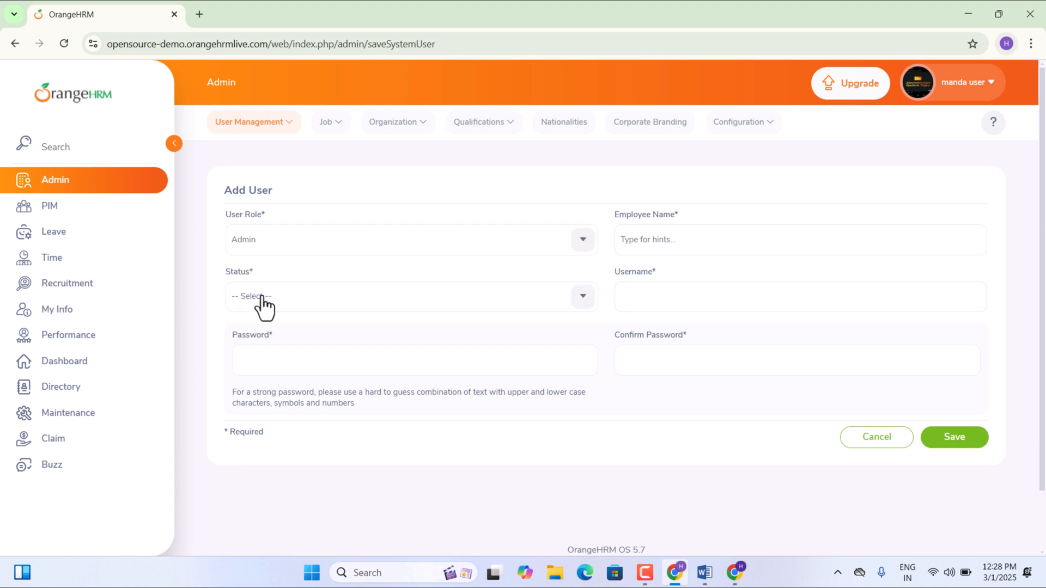
click(659, 239)
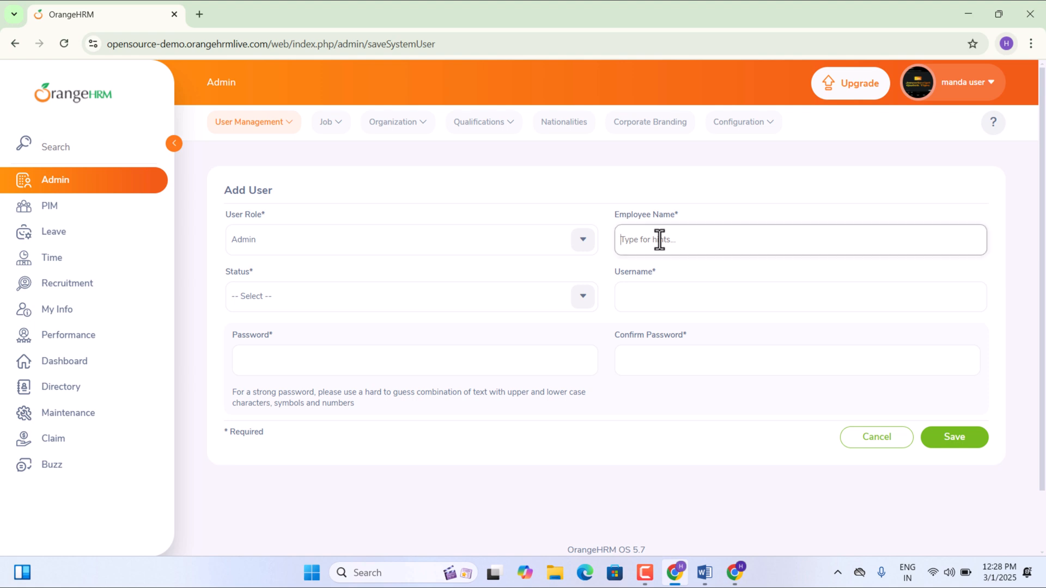
text(a)
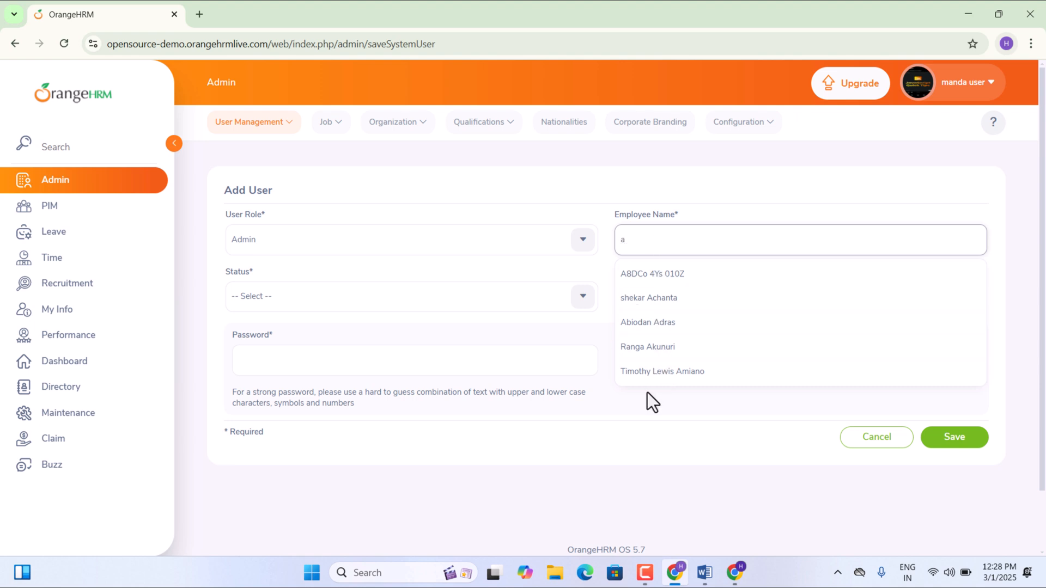
scroll(691, 366, down, 2)
scroll(692, 366, up, 2)
click(638, 300)
- Set the new user's status to Enabled, then cancel the form without saving
click(465, 311)
click(367, 364)
click(634, 297)
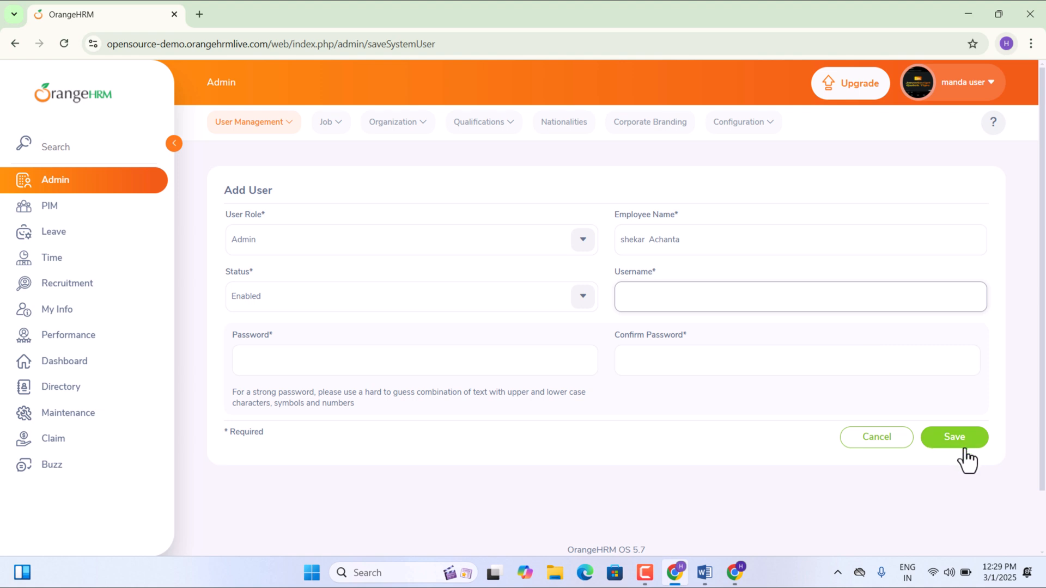
click(872, 450)
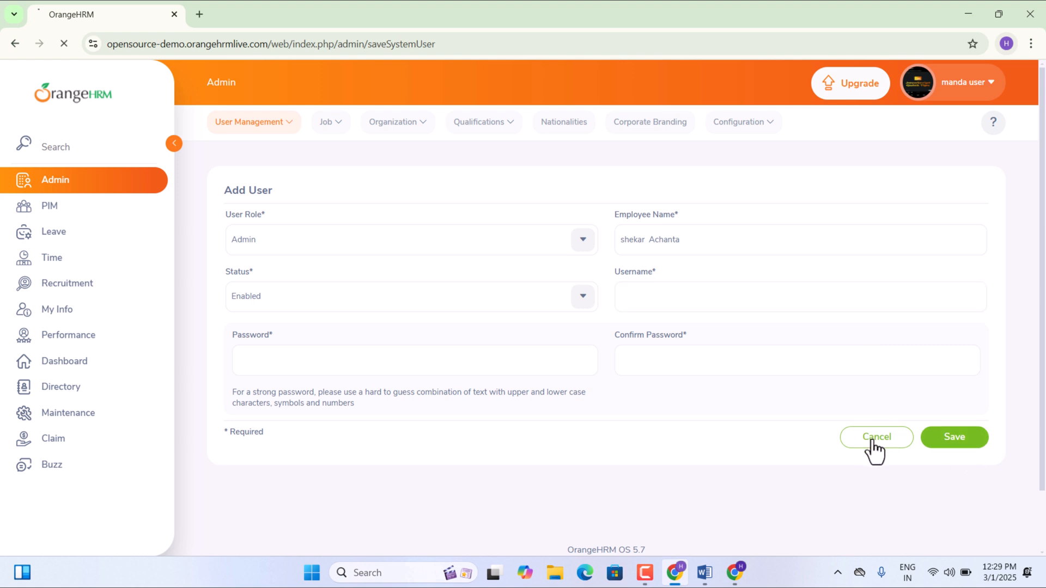
- Open Qualifications > Languages from the Admin top bar to list its six languages
click(329, 123)
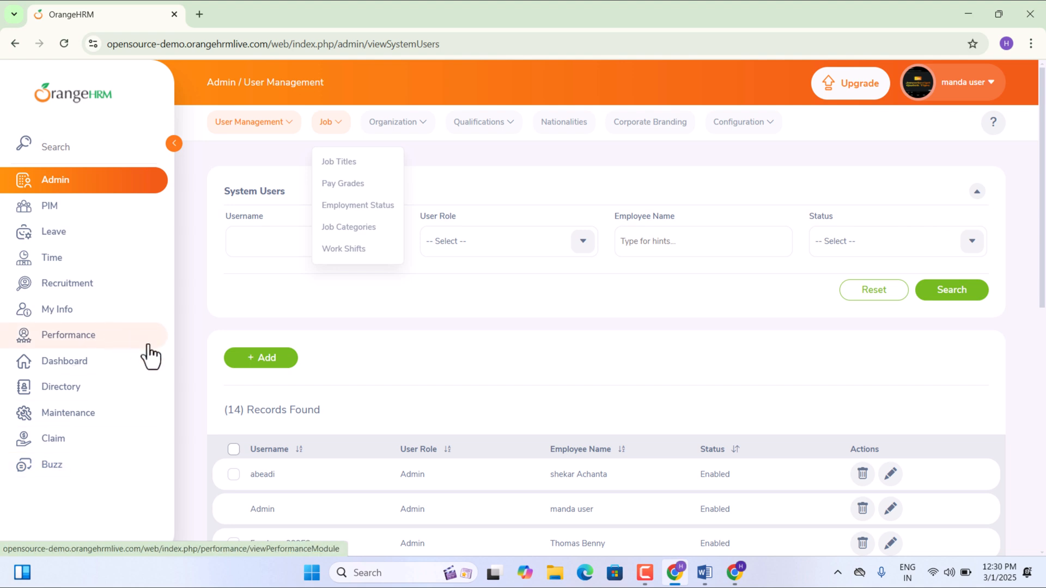
click(482, 127)
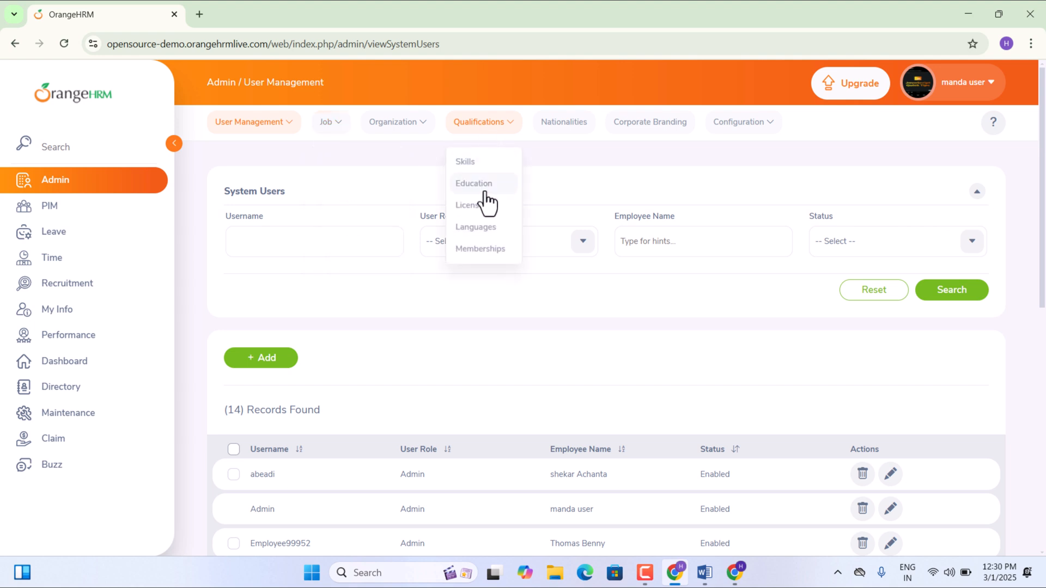
click(482, 230)
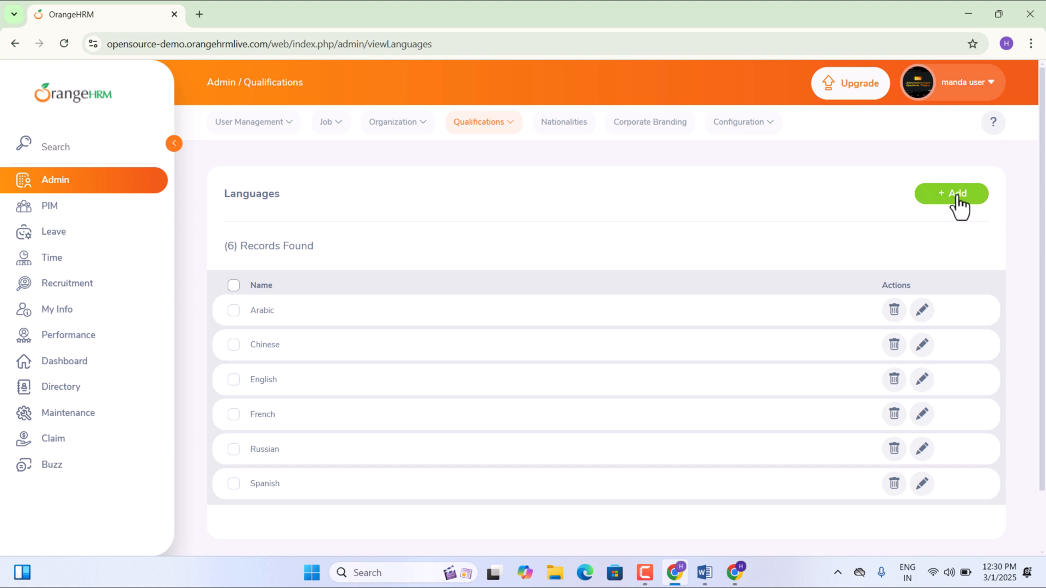
- Add the language 'hindi', then delete that entry and confirm
click(957, 194)
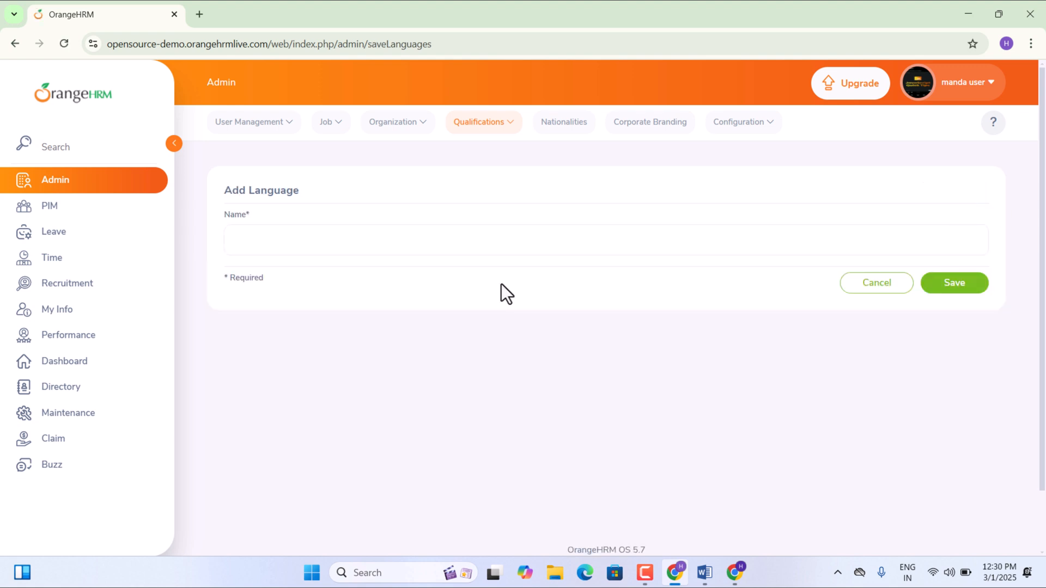
click(275, 240)
text(hindi)
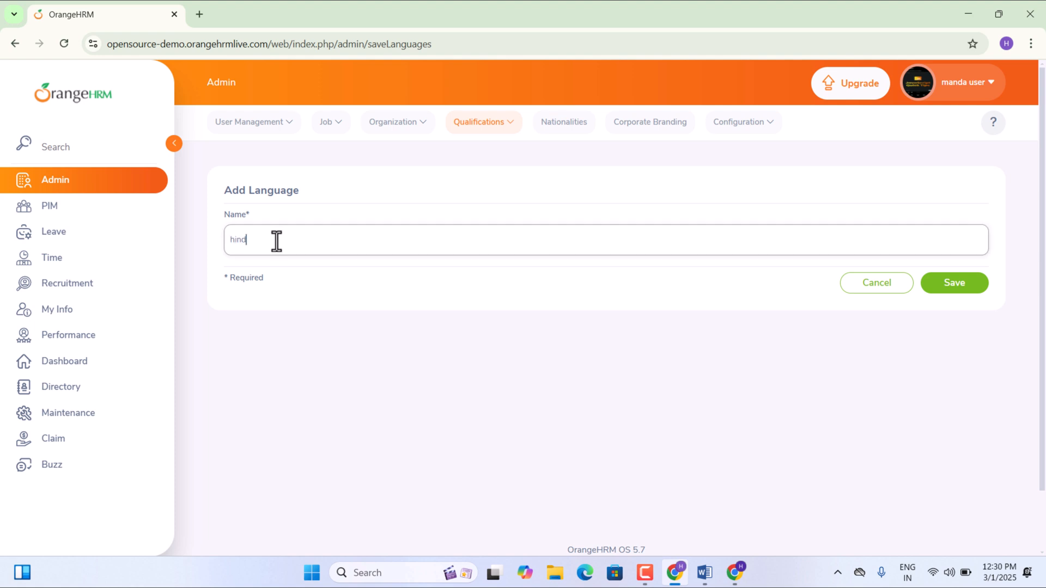
click(961, 288)
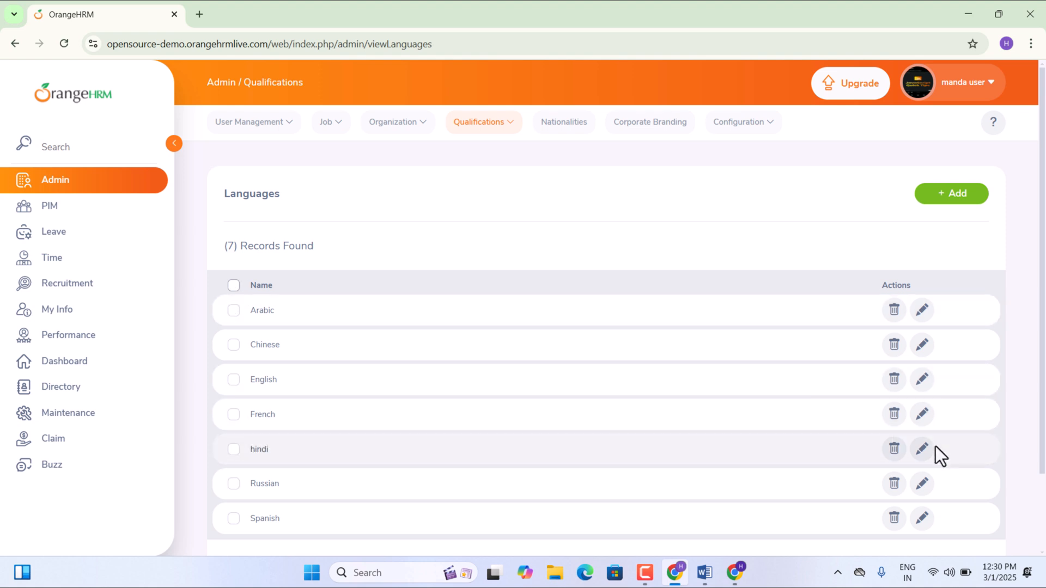
click(893, 450)
click(584, 226)
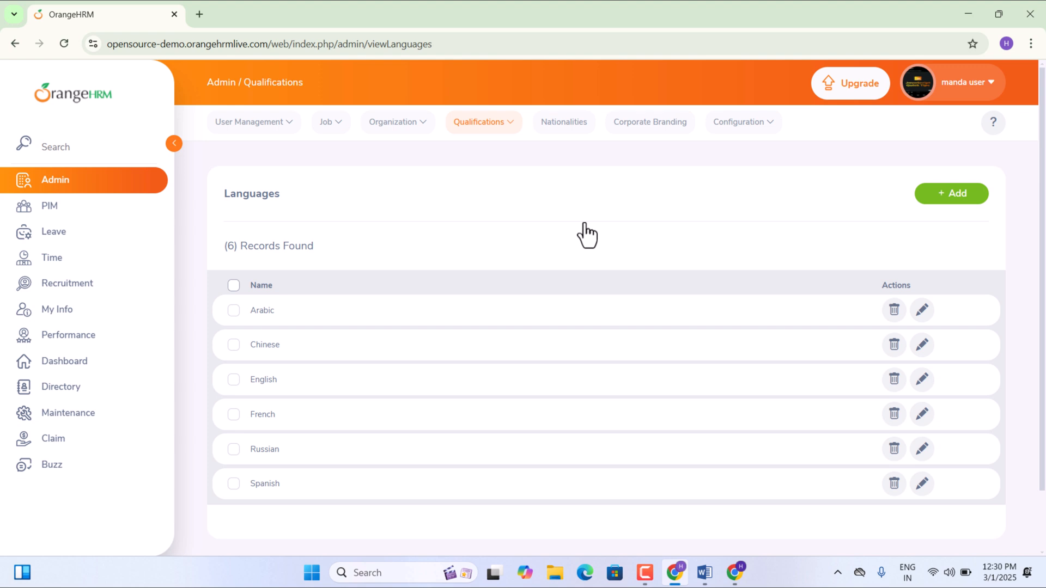
- Save a new language named '@#456', then tick and untick its row checkbox
click(942, 196)
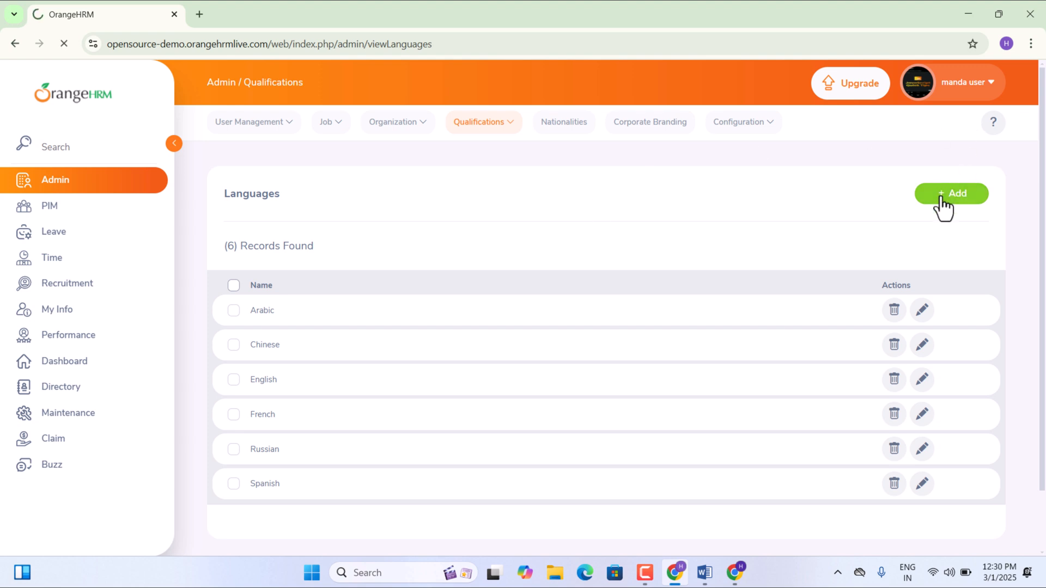
click(235, 242)
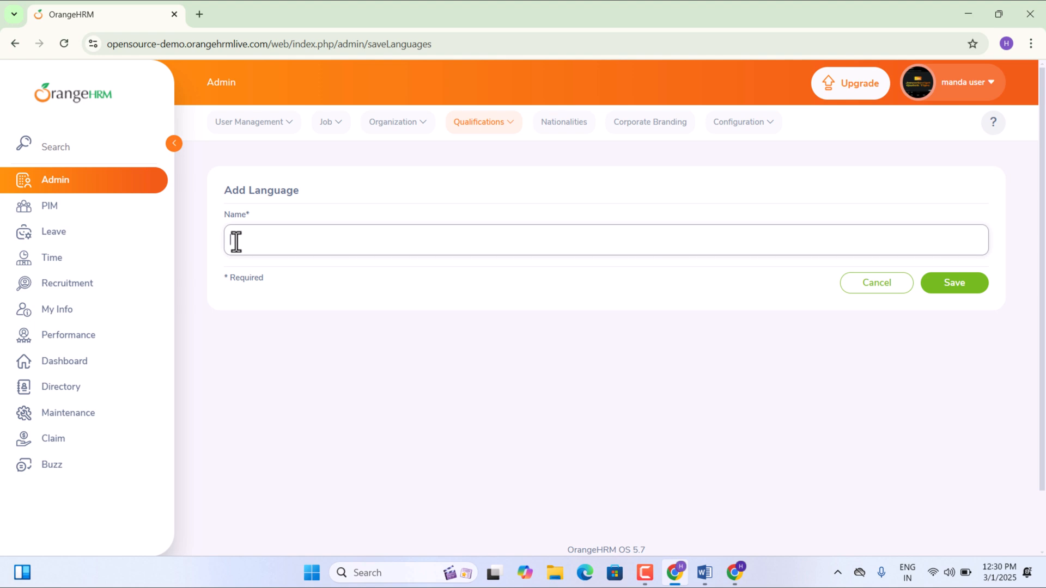
text(@#456)
click(953, 289)
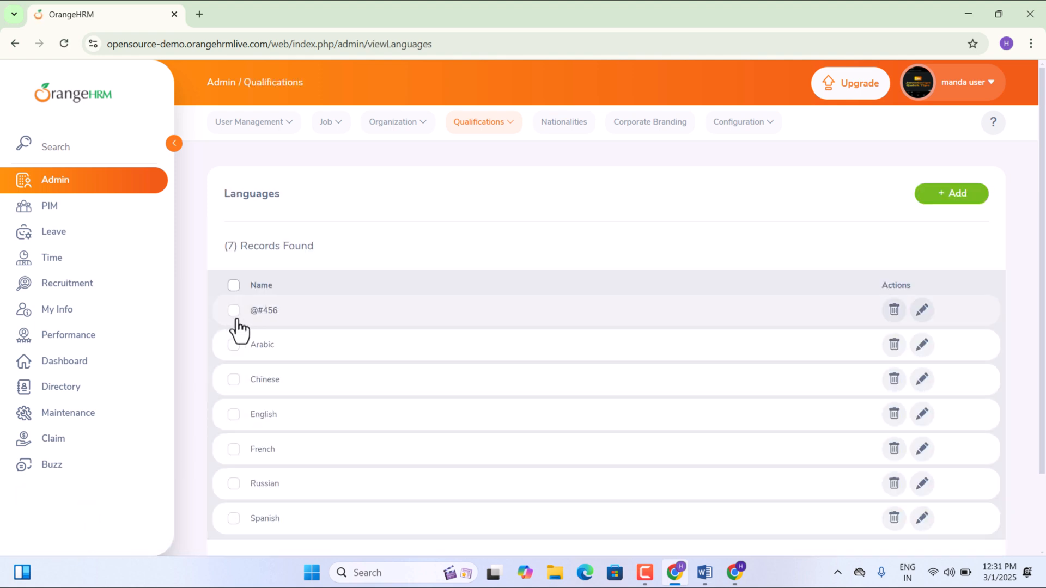
click(234, 314)
click(234, 317)
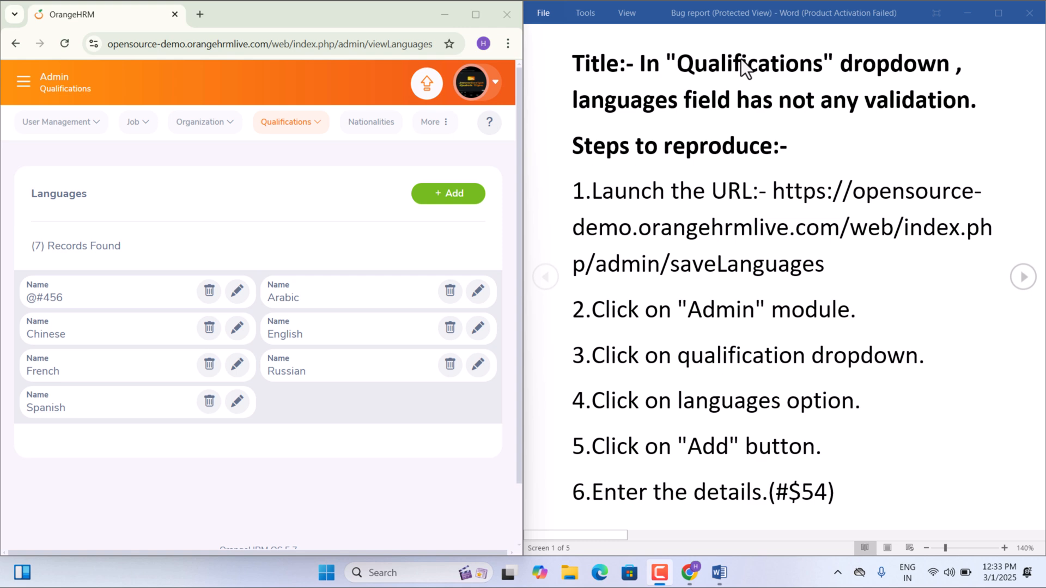
- Navigate via the side menu to Admin > Qualifications > Languages and open the Add Language form
click(22, 89)
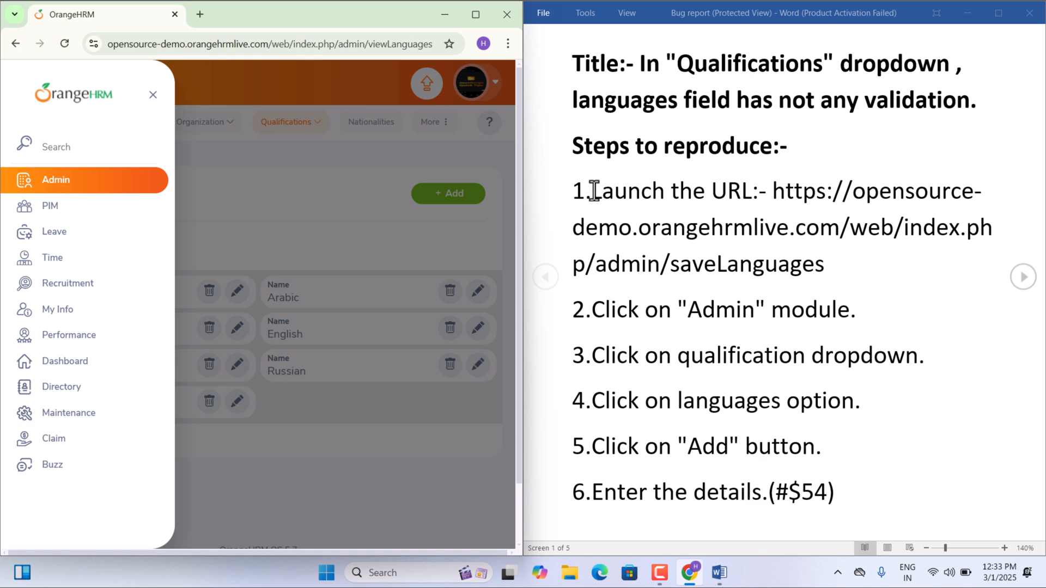
click(354, 172)
click(445, 198)
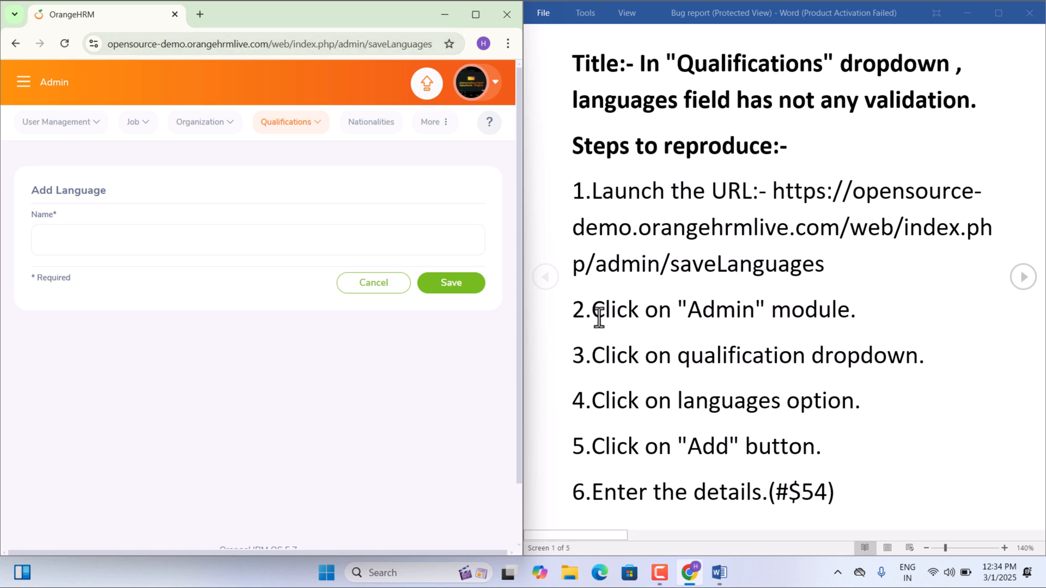
click(24, 85)
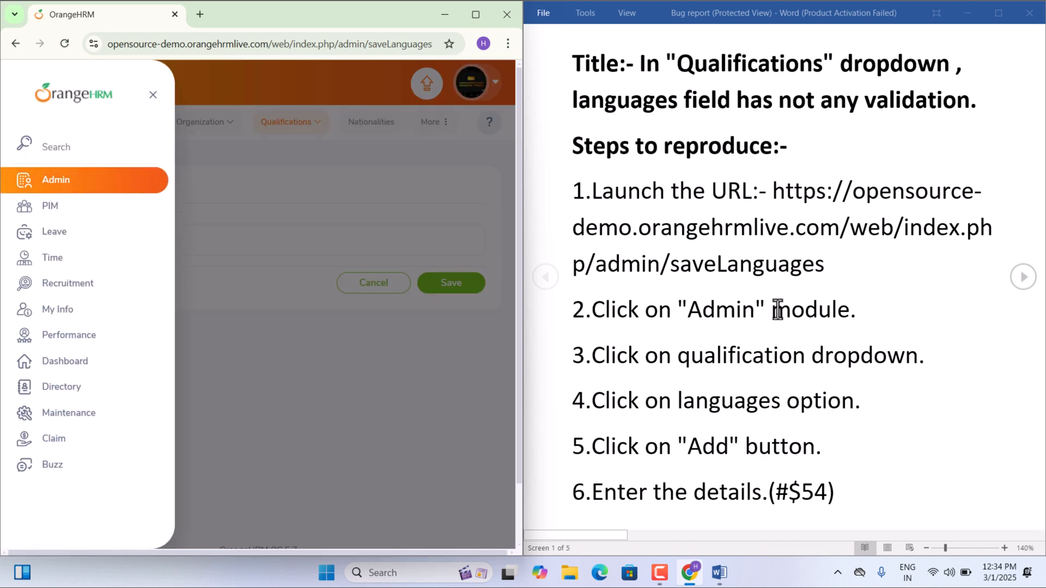
click(127, 196)
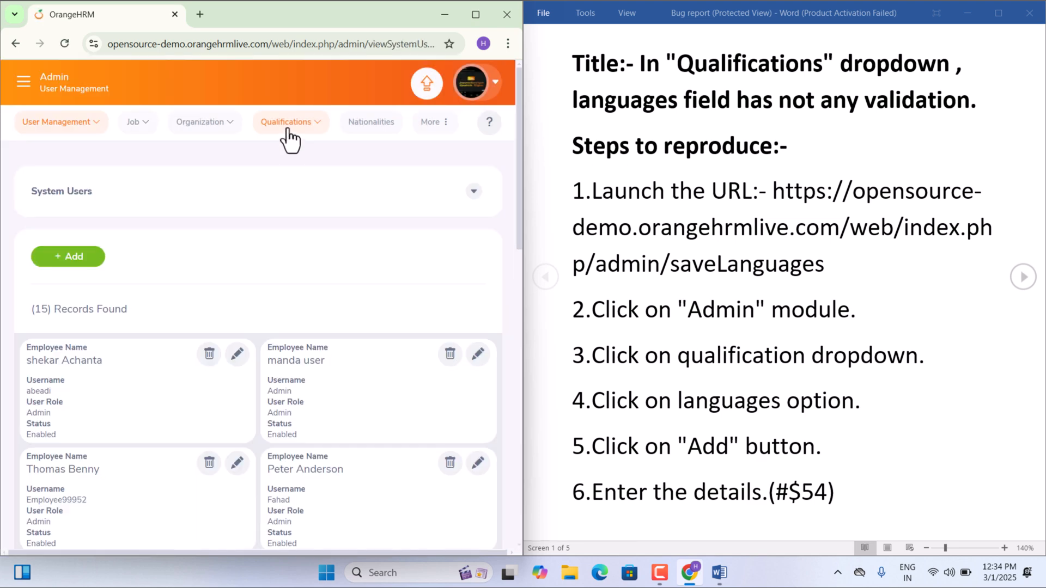
click(287, 128)
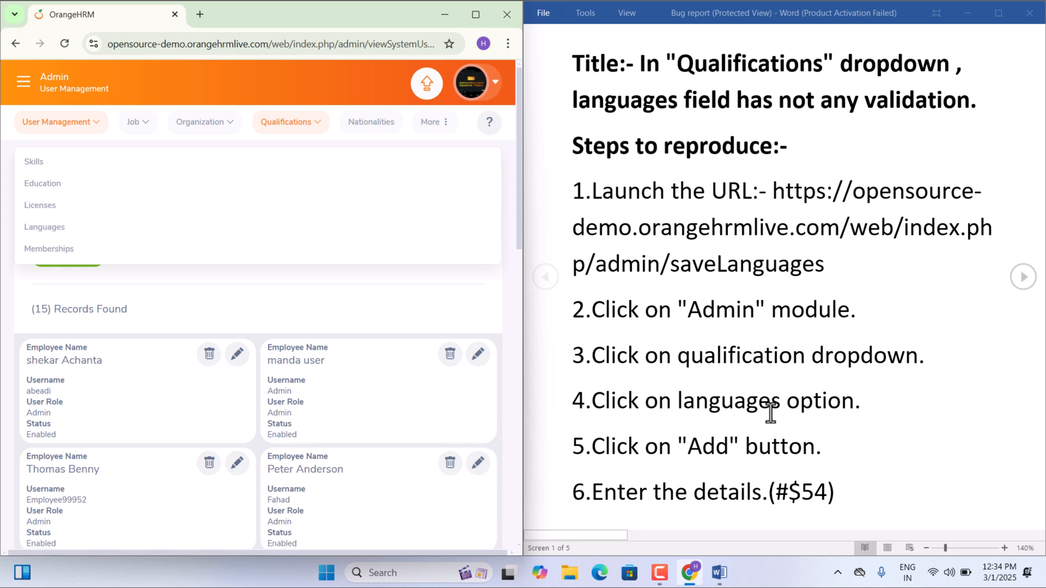
click(79, 229)
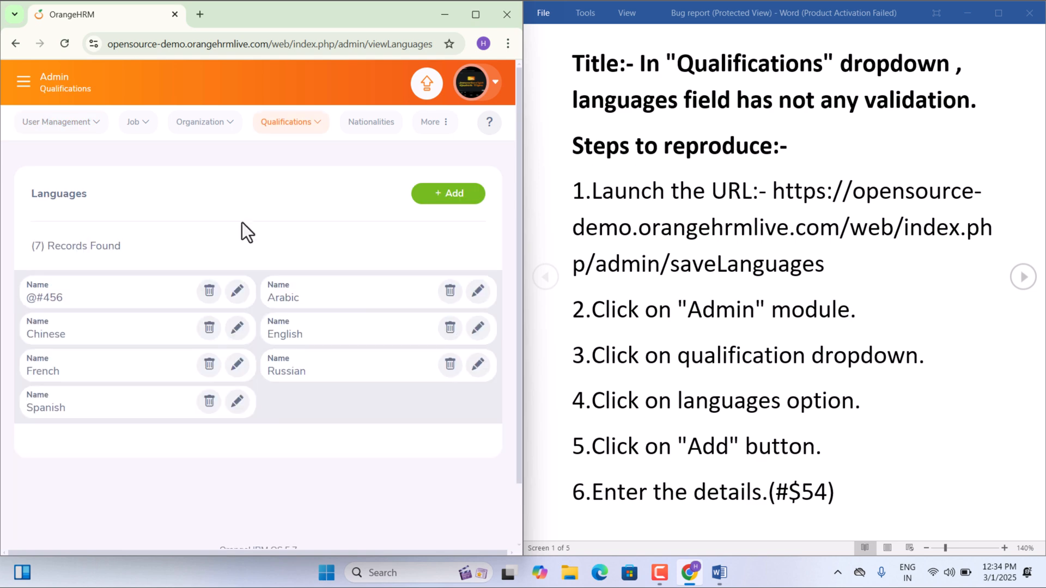
click(465, 198)
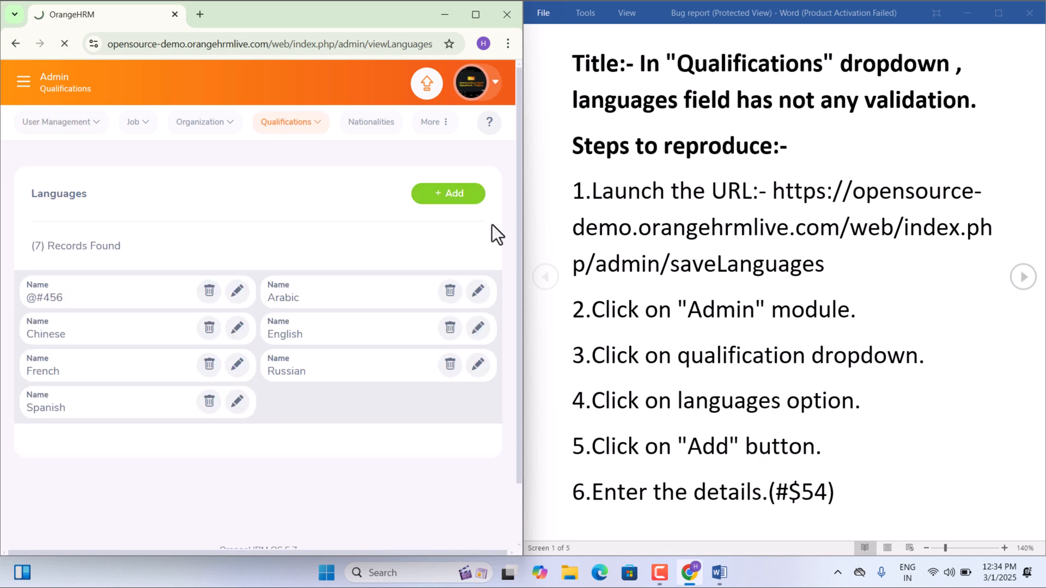
- Advance the Word bug report one screen and select the account user name
click(1022, 289)
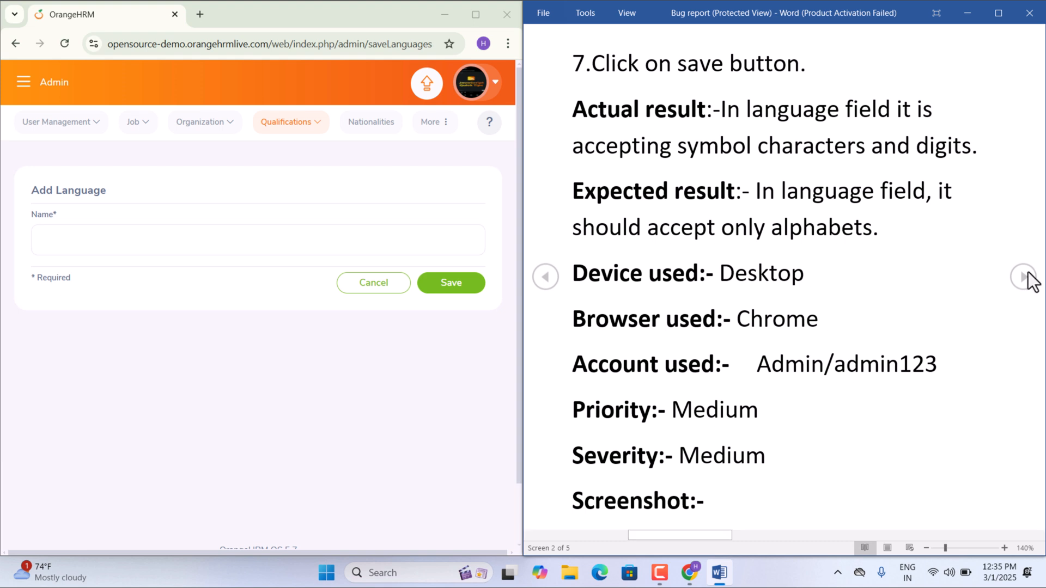
drag(755, 367, 820, 370)
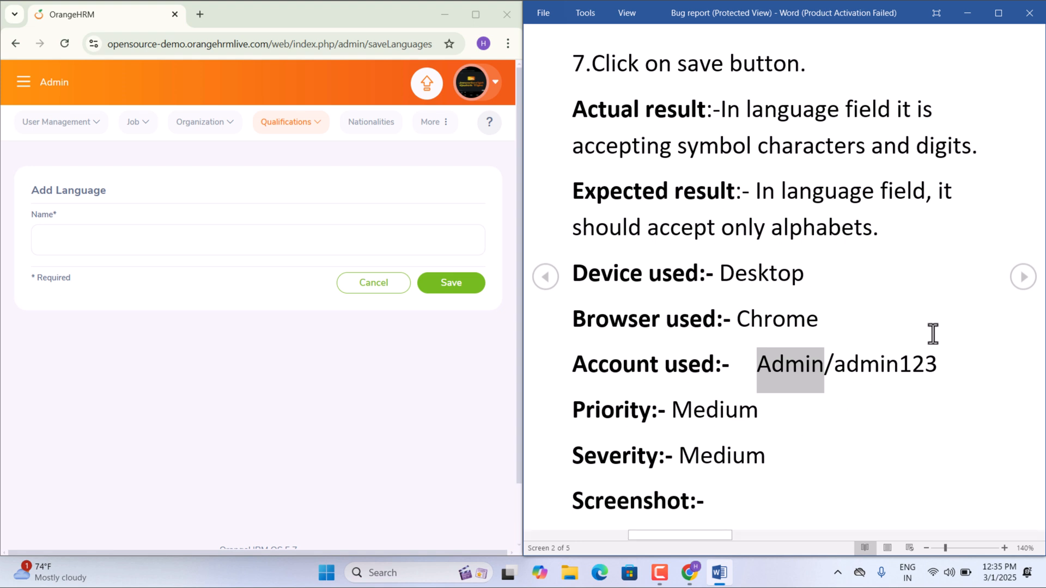
- View the report's screenshot enlarged, then page back three screens to the report's title
click(1024, 277)
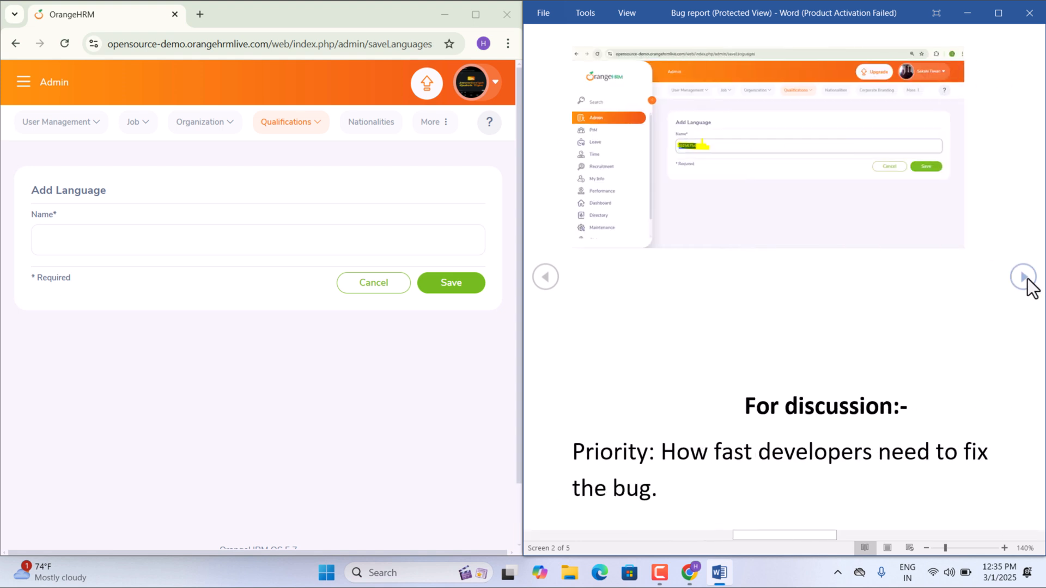
scroll(783, 175, up, 3)
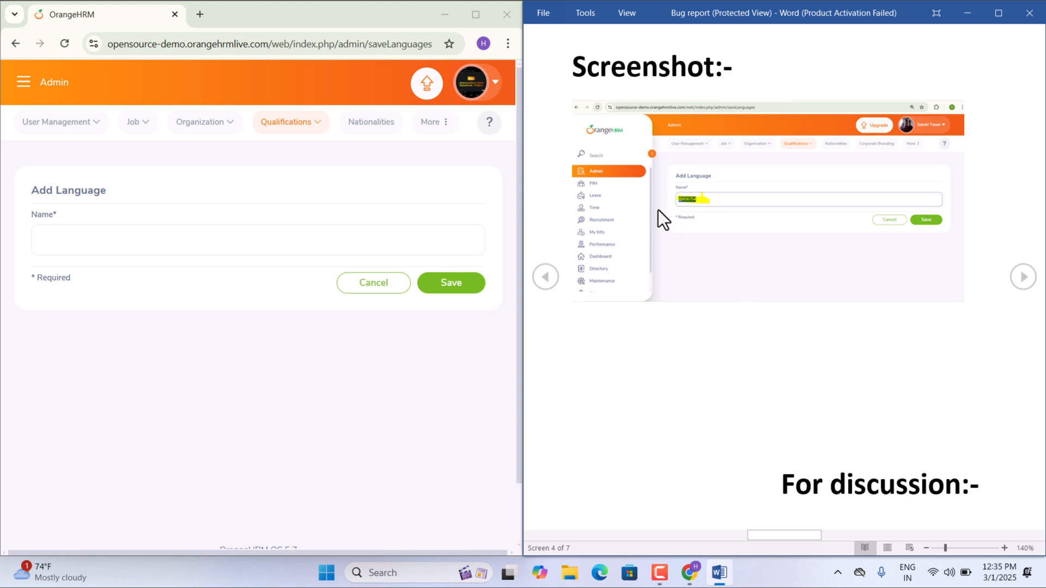
scroll(723, 221, up, 2)
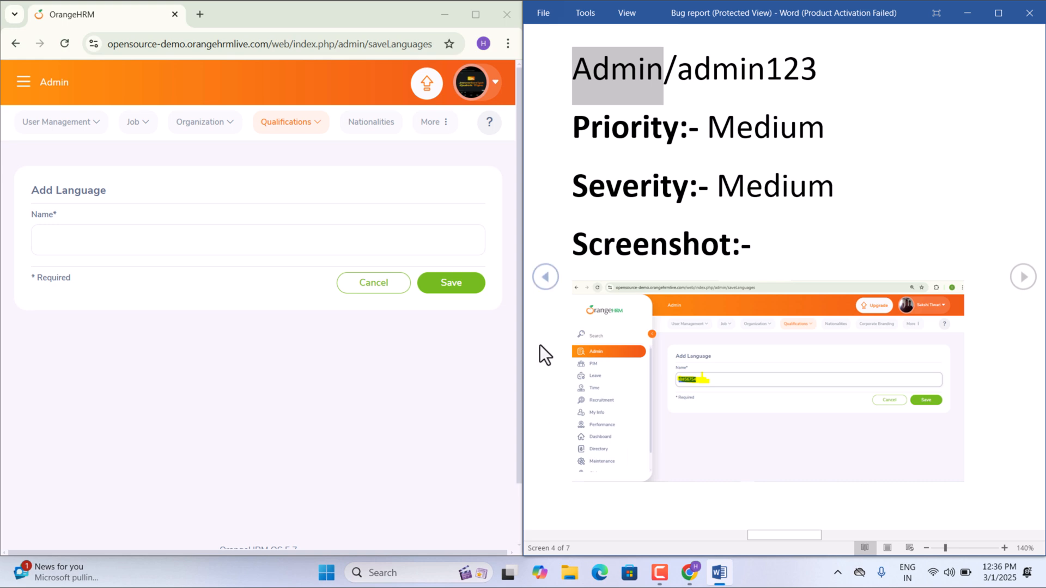
click(540, 283)
click(540, 283)
click(540, 283)
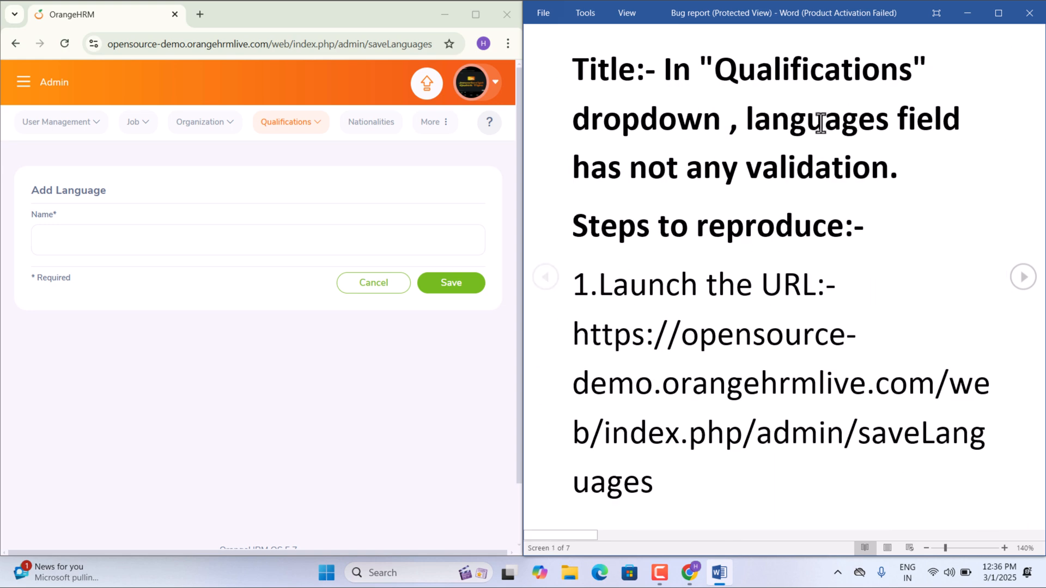